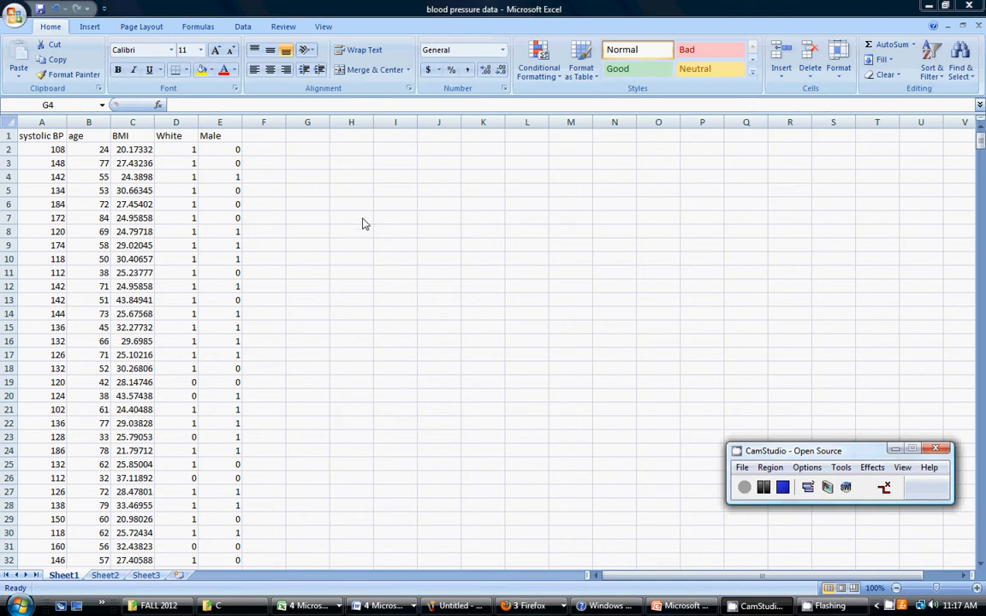
Start a Regression analysis and set the Y range to the systolic BP column, $A$1:$A$774.
left_click(243, 28)
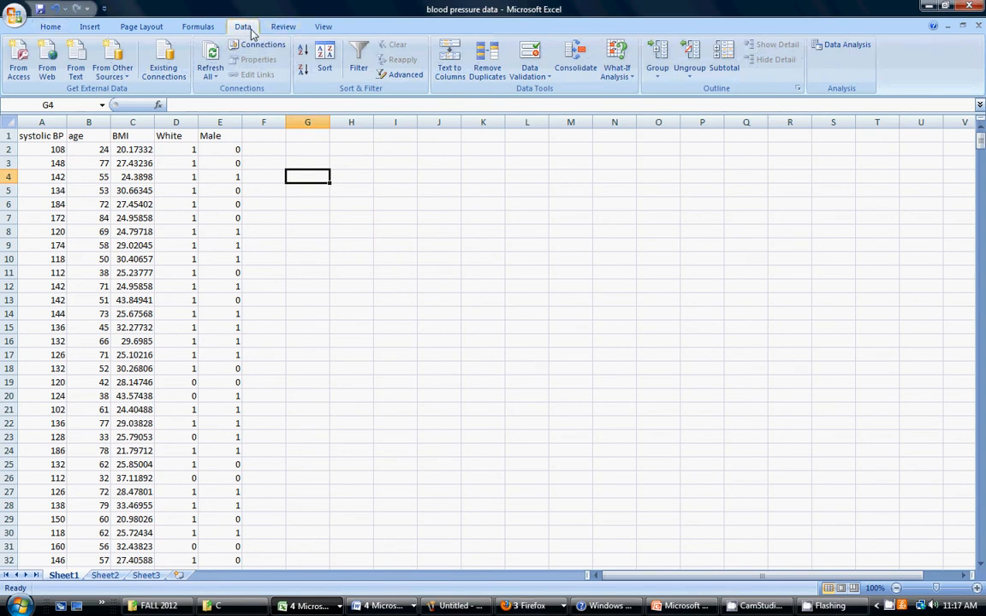
left_click(847, 48)
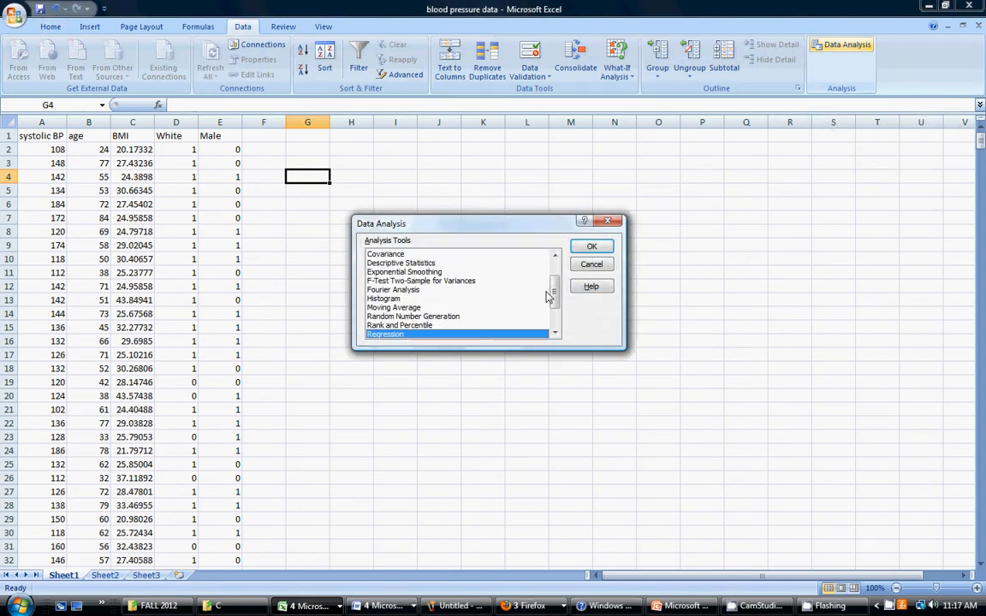
mouse_move(557, 290)
left_mouse_down()
mouse_move(567, 249)
mouse_move(567, 308)
mouse_move(563, 273)
mouse_move(559, 305)
left_mouse_up()
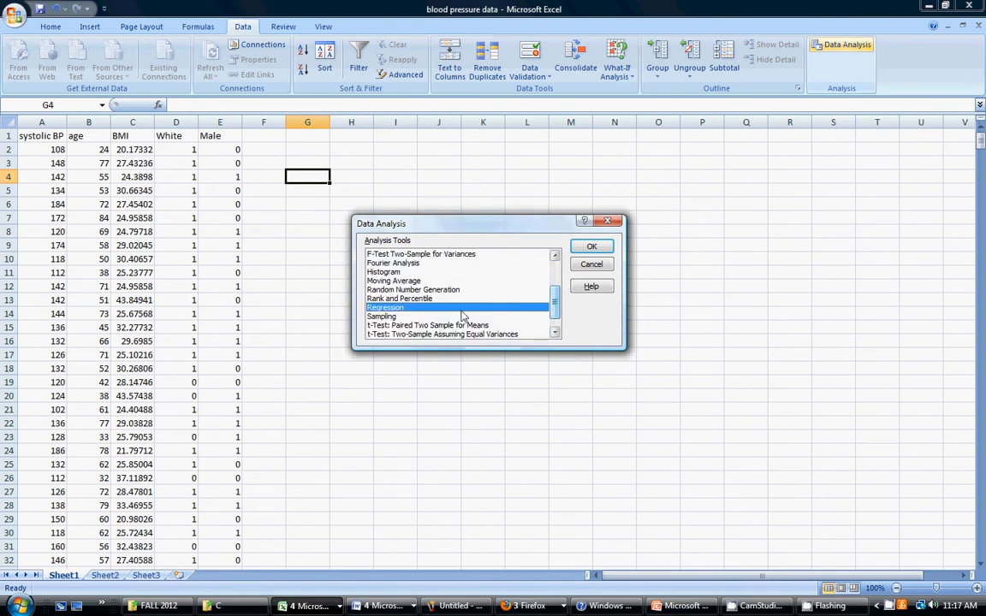
left_click(591, 246)
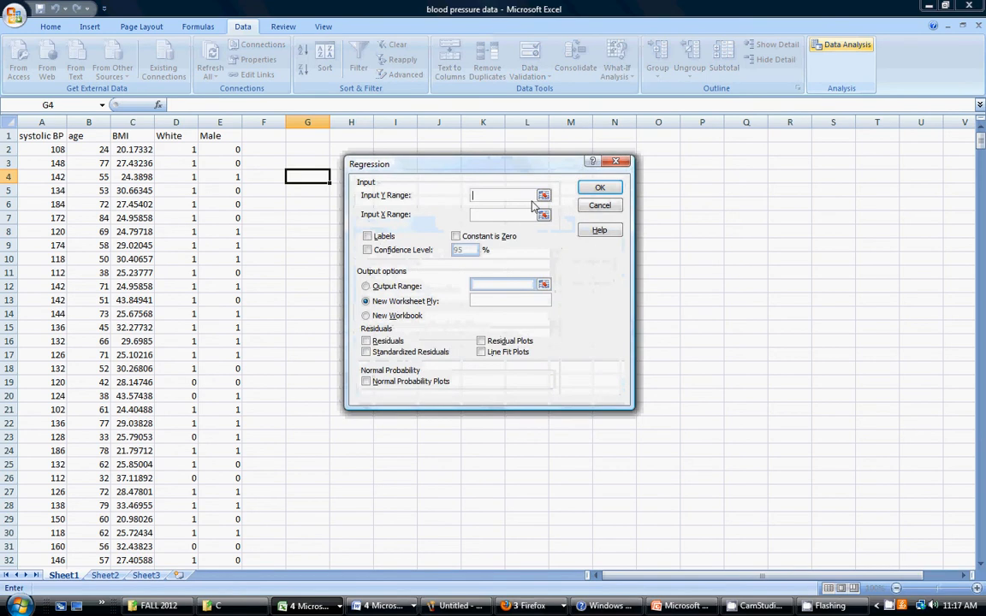
left_click_drag(467, 171, 531, 171)
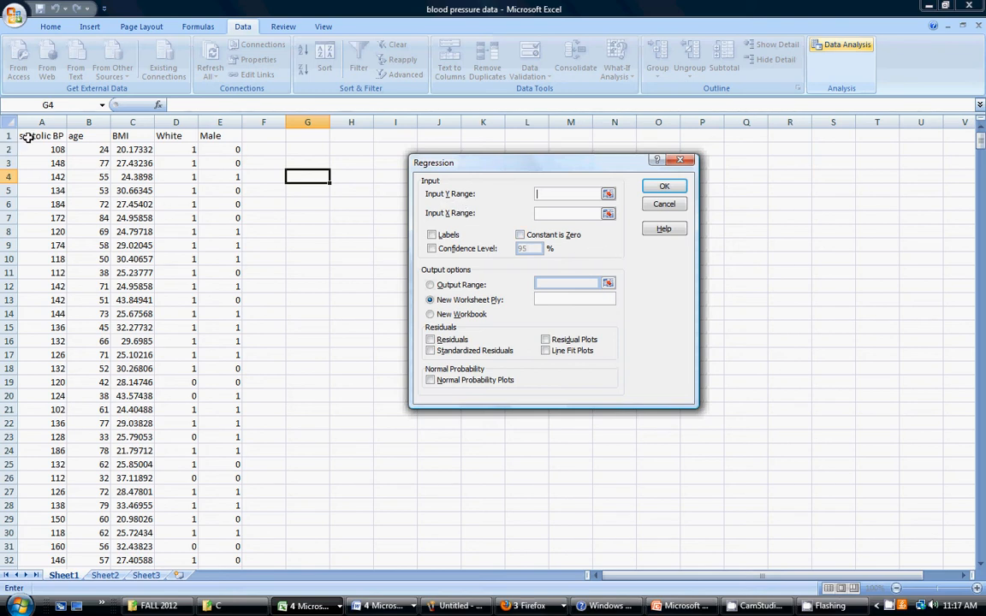
left_click_drag(30, 137, 103, 554)
left_click_drag(67, 604, 50, 530)
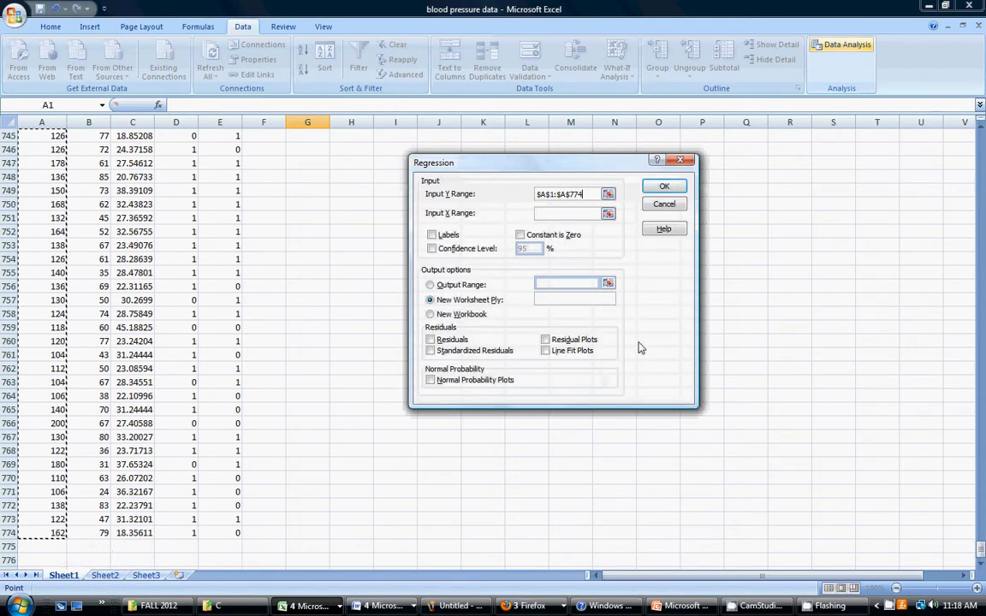
left_click_drag(980, 551, 981, 129)
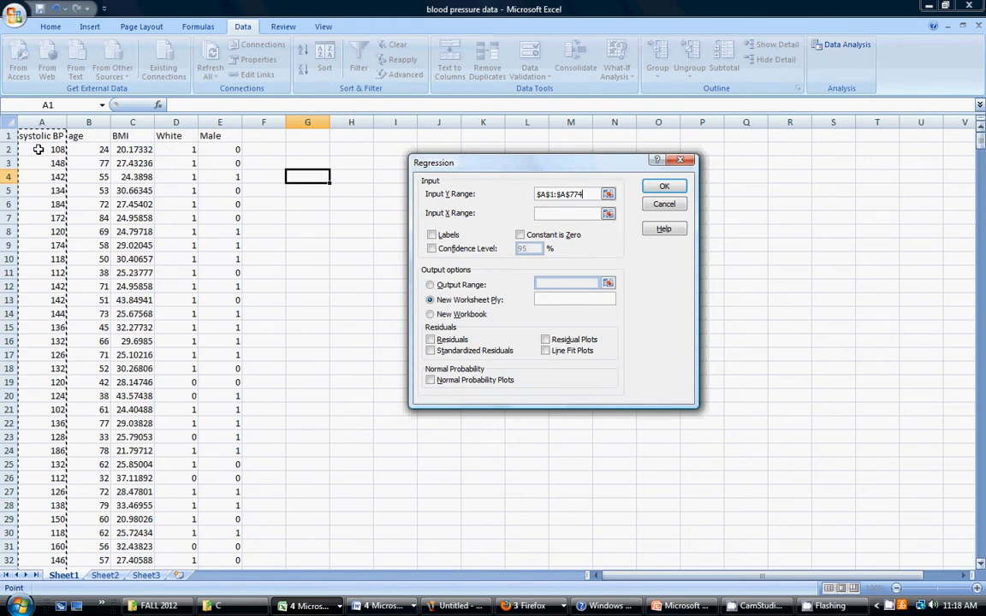
Mark the regression ranges as including labels and set the X range to the age column, $B$1:$B$774.
left_click(431, 236)
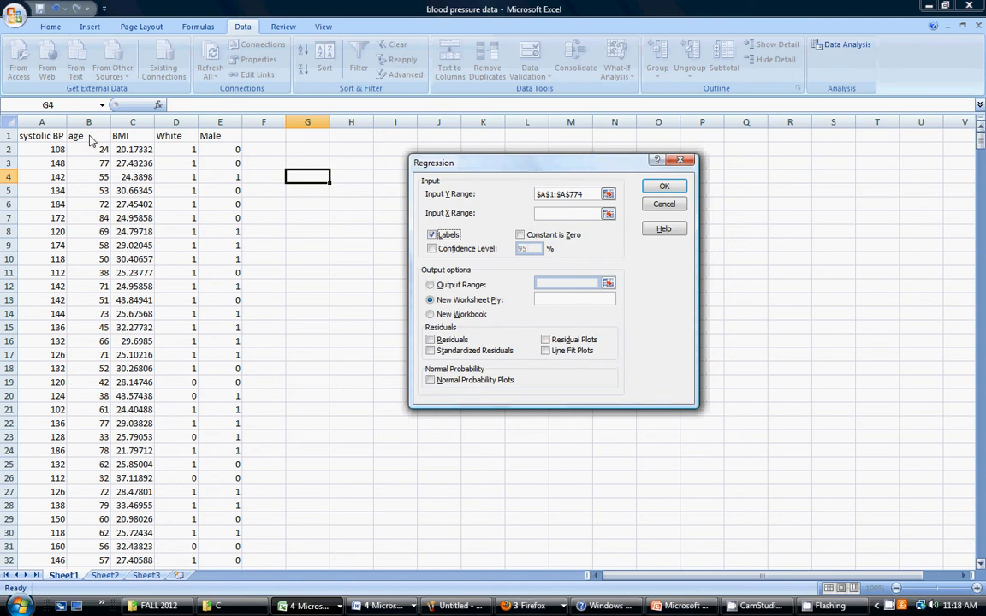
left_click(546, 213)
left_click_drag(88, 135, 80, 466)
left_click_drag(981, 548, 981, 135)
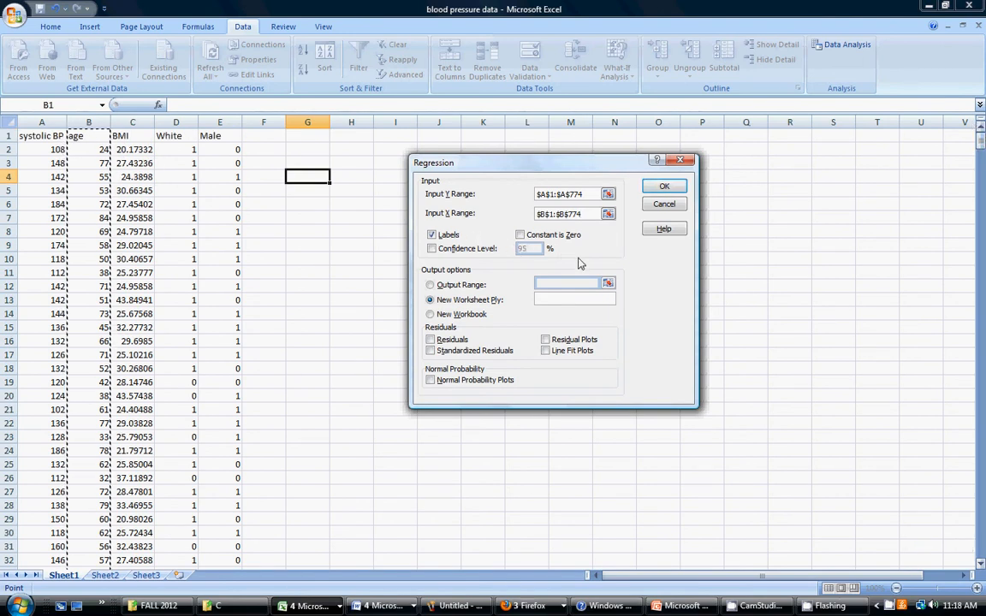
Send the regression output to the current sheet starting at $R$2 and run the analysis.
left_click(430, 285)
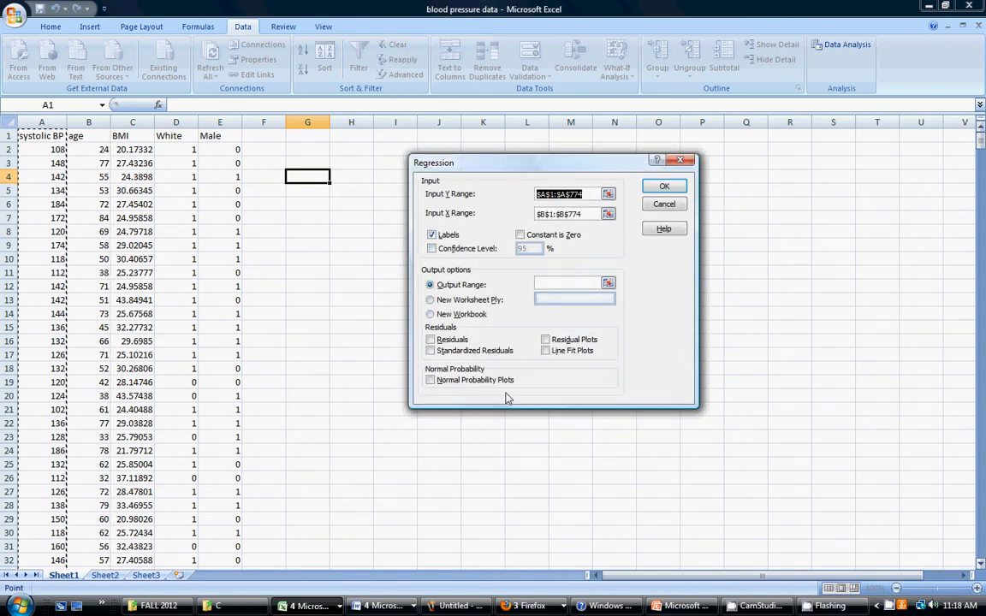
left_click(560, 283)
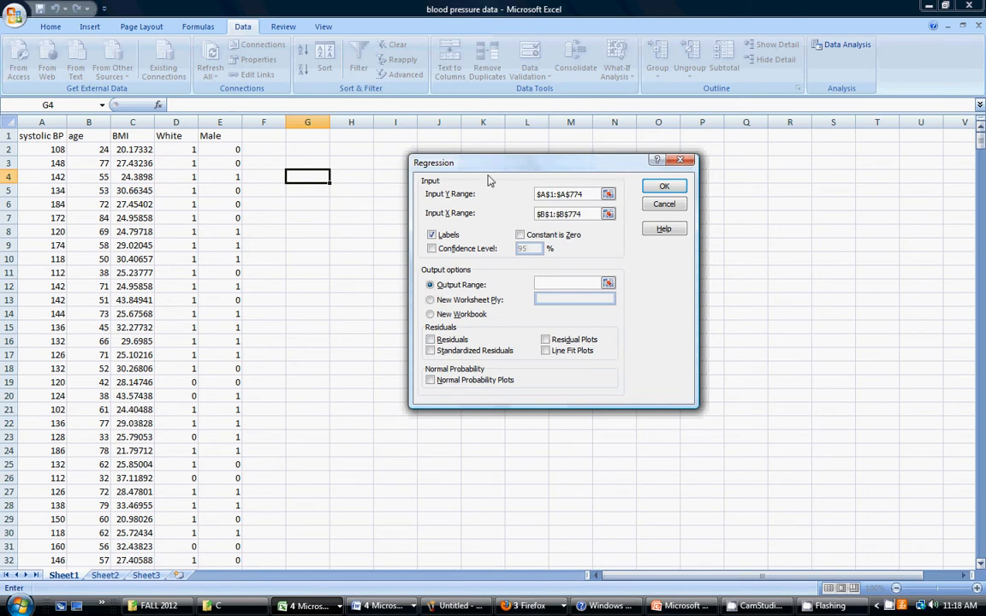
left_click(785, 151)
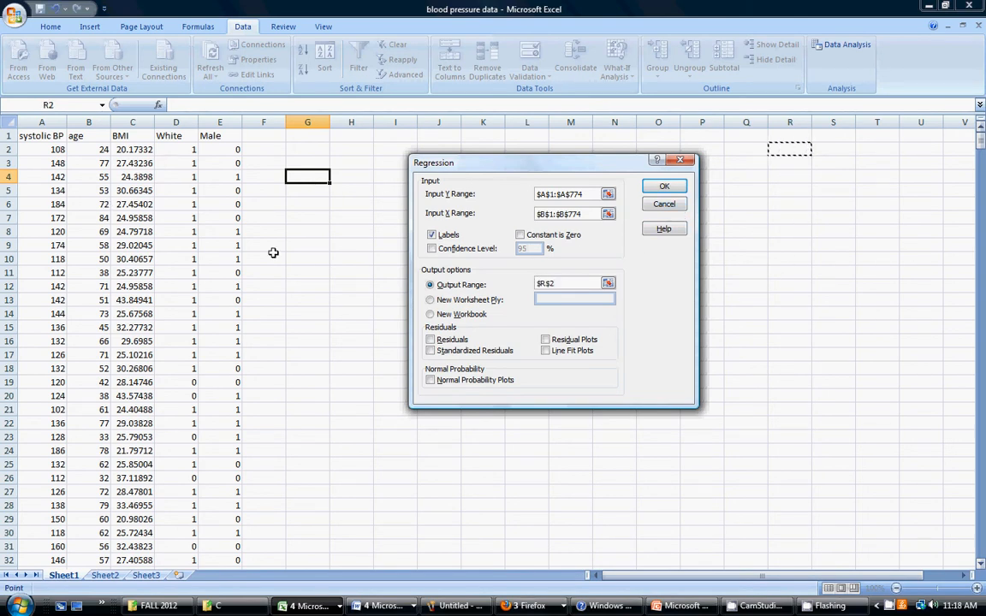
left_click(662, 187)
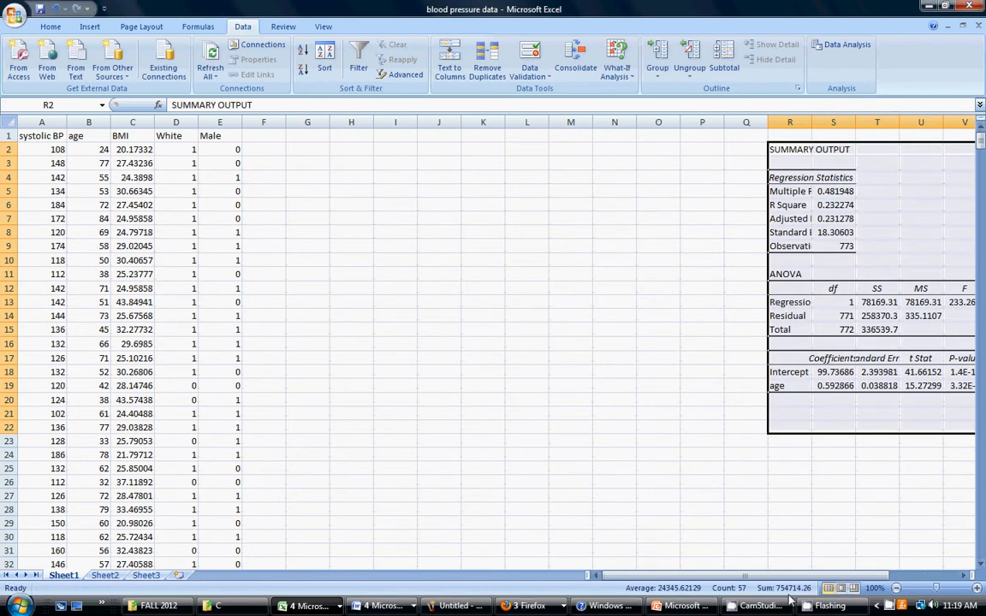
Start another Regression analysis and set its X range to the age and BMI columns, $B$1:$C$774.
left_click_drag(680, 576, 711, 577)
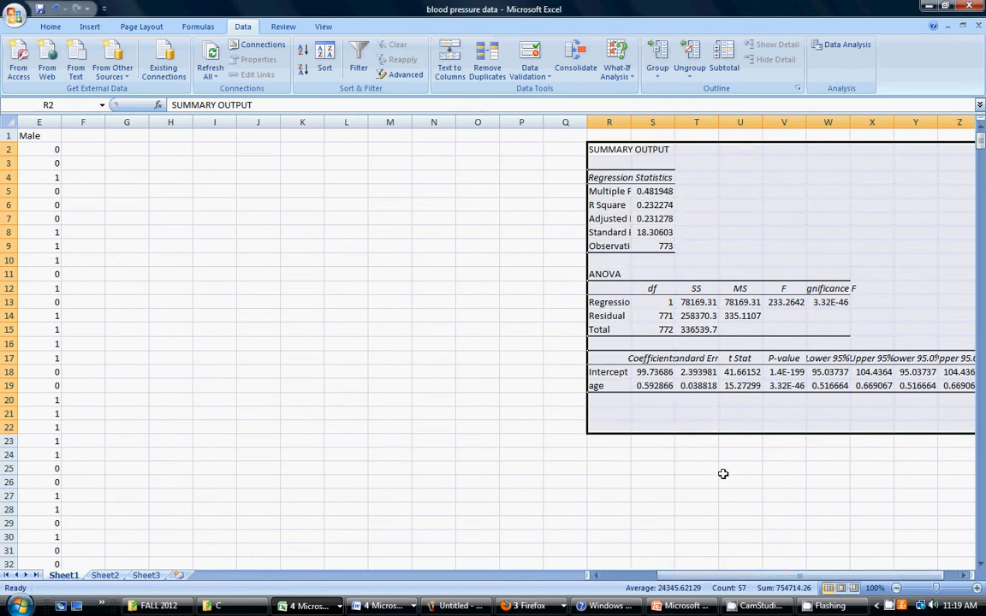
left_click(652, 374)
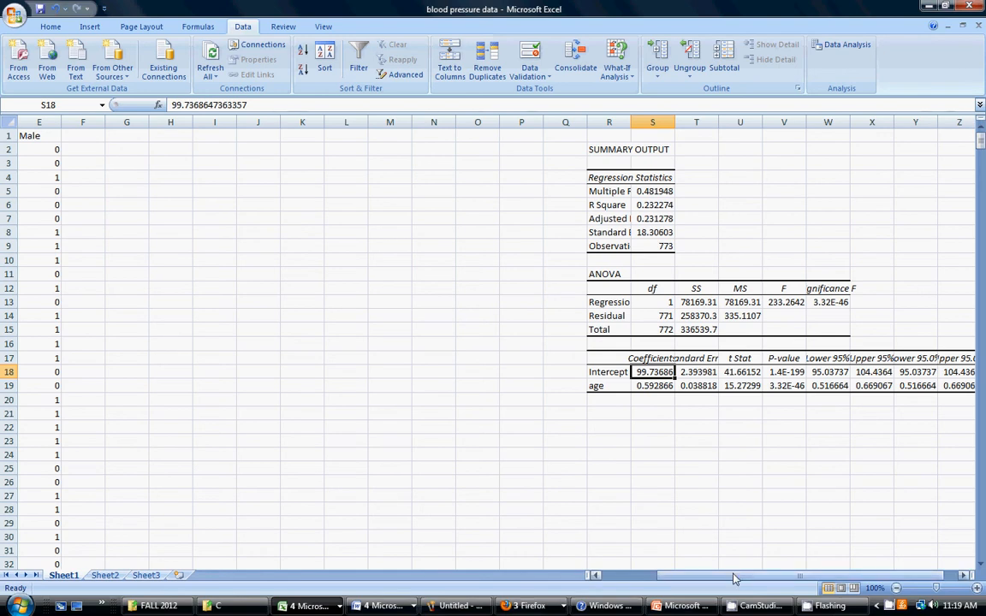
left_click_drag(703, 575, 671, 575)
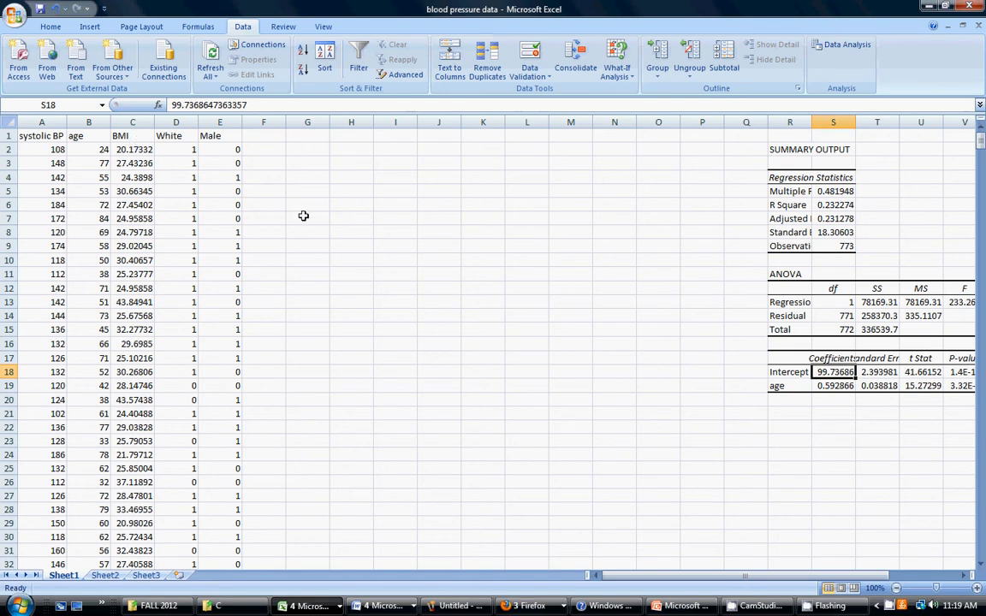
left_click(847, 47)
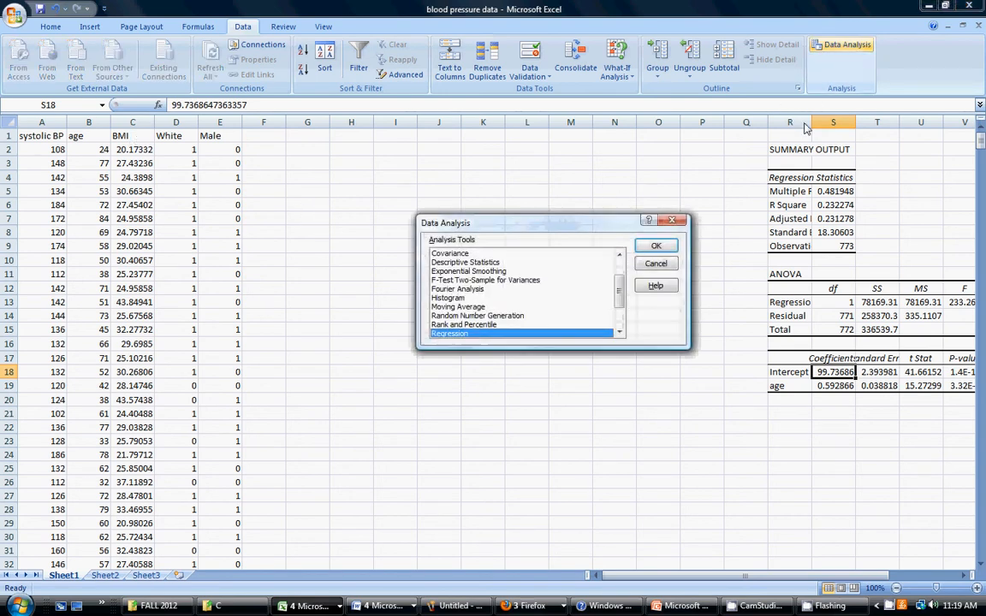
left_click(655, 246)
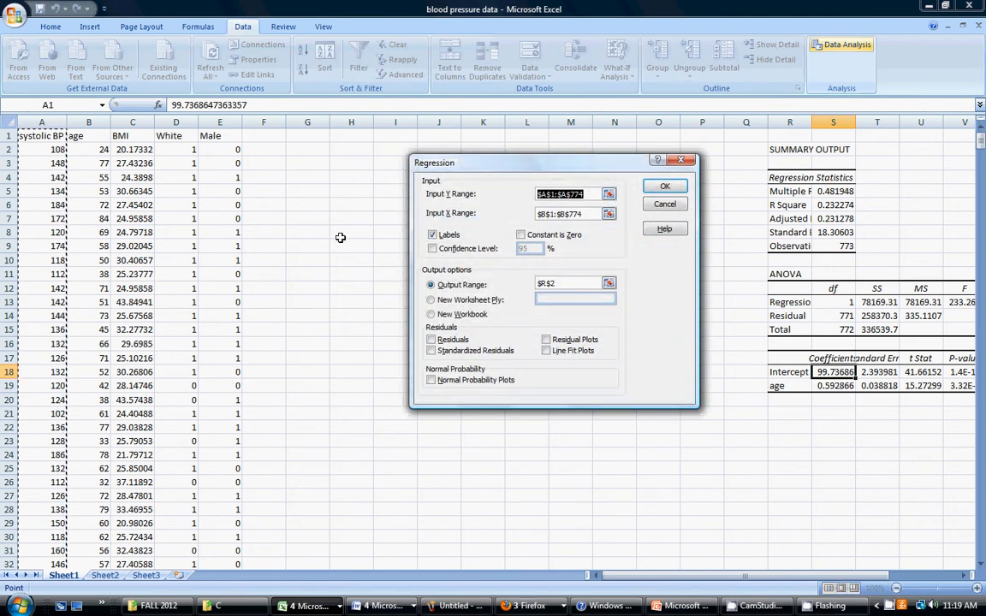
left_click(587, 216)
left_click_drag(588, 220, 509, 198)
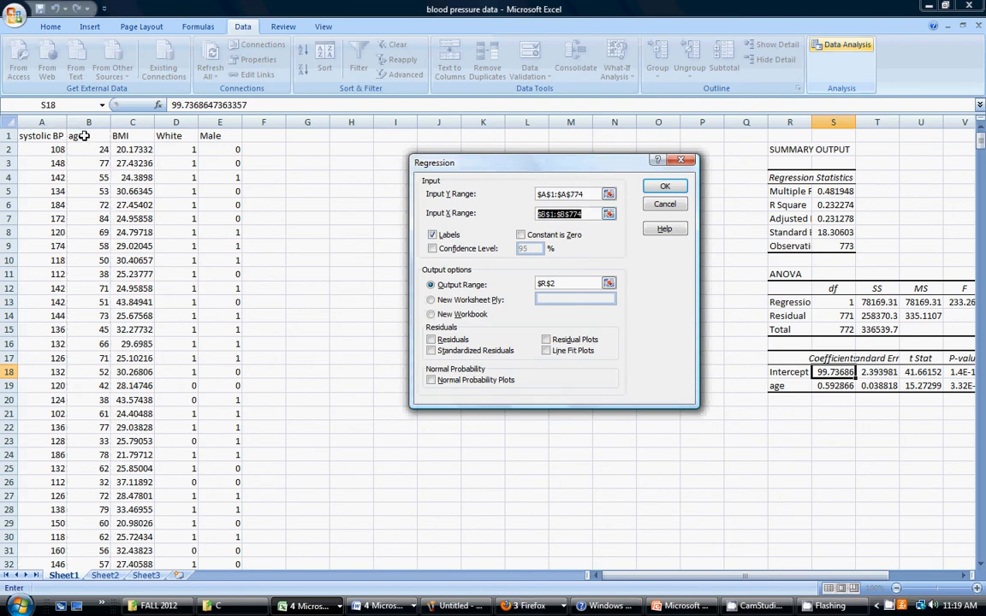
left_click_drag(85, 136, 134, 546)
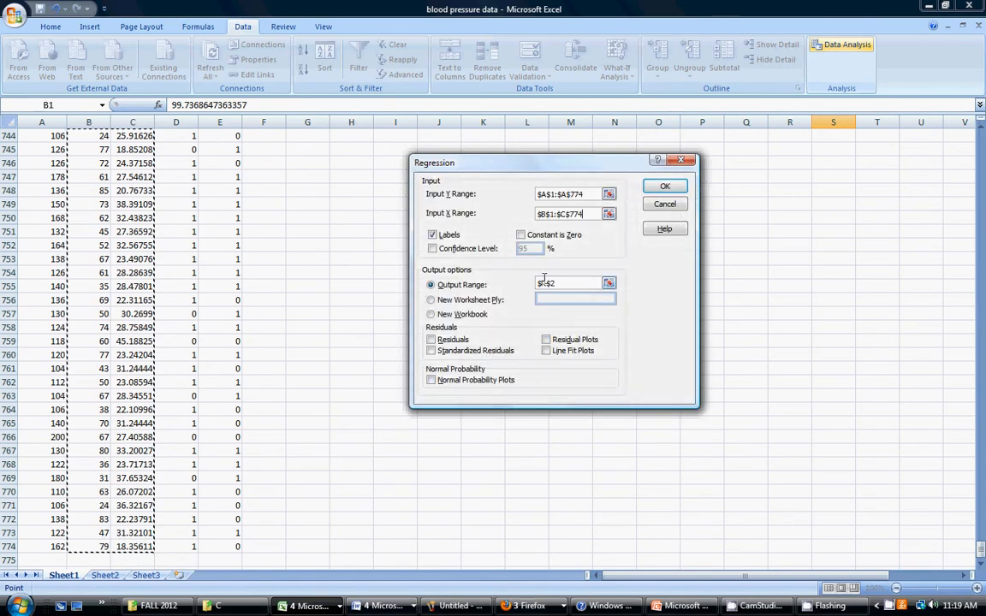
Set the output range of the age and BMI regression to cell R25 and run it.
left_click_drag(566, 284, 533, 286)
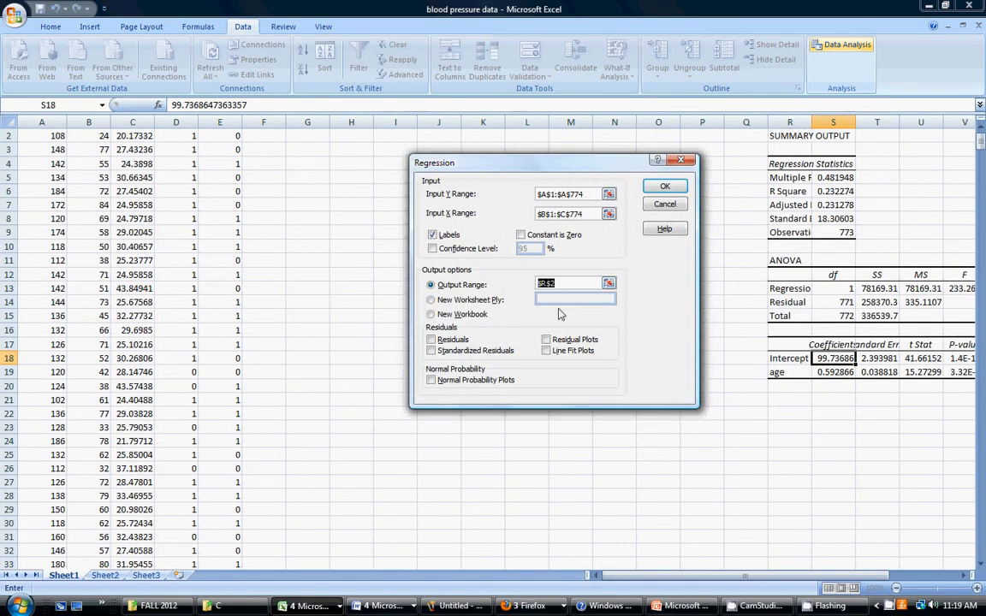
left_click(788, 456)
left_click(666, 190)
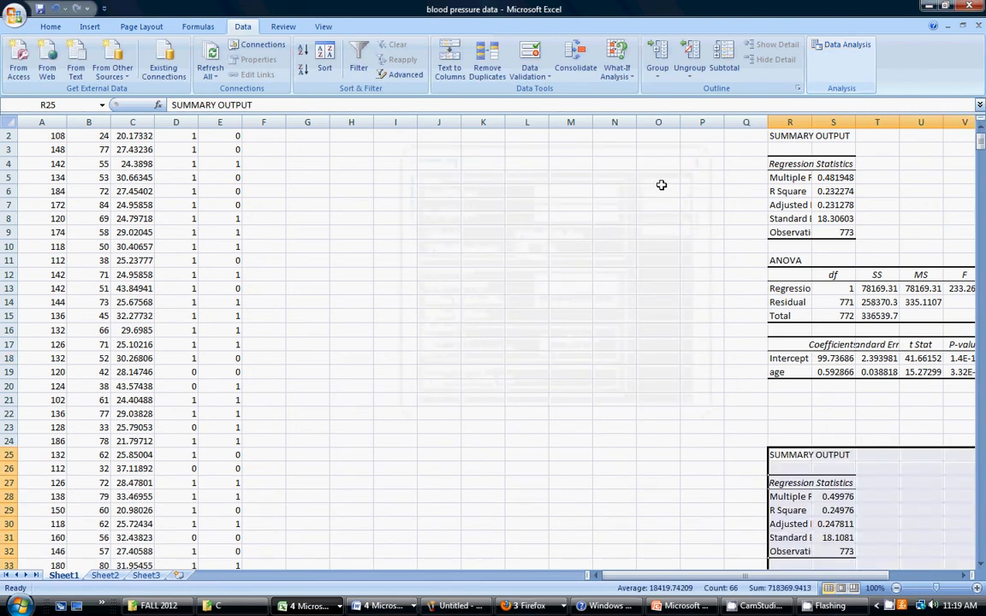
Insert an empty column between the BMI and White columns.
scroll(755, 425, "down", 1)
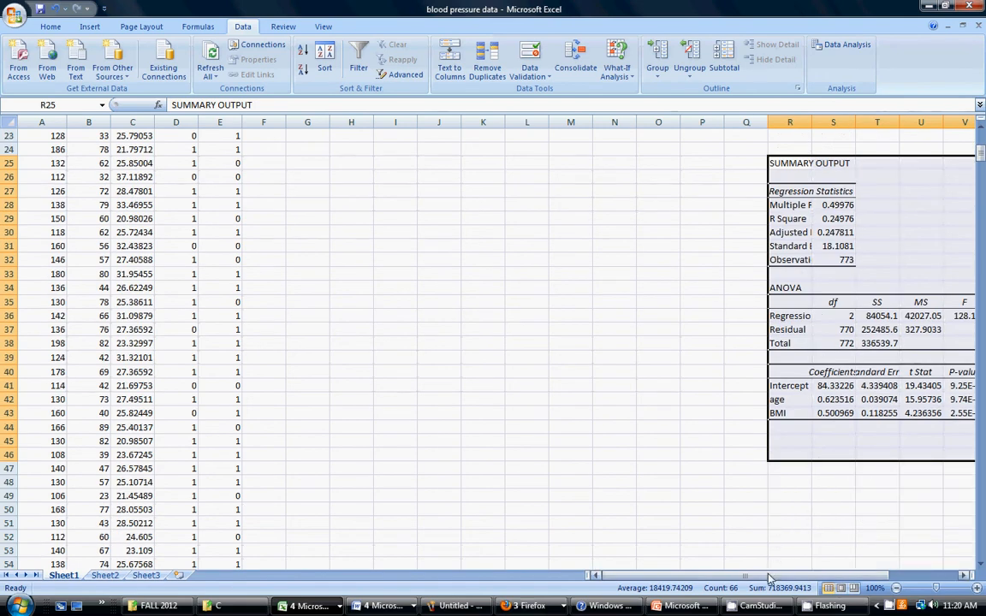
left_click_drag(775, 578, 820, 581)
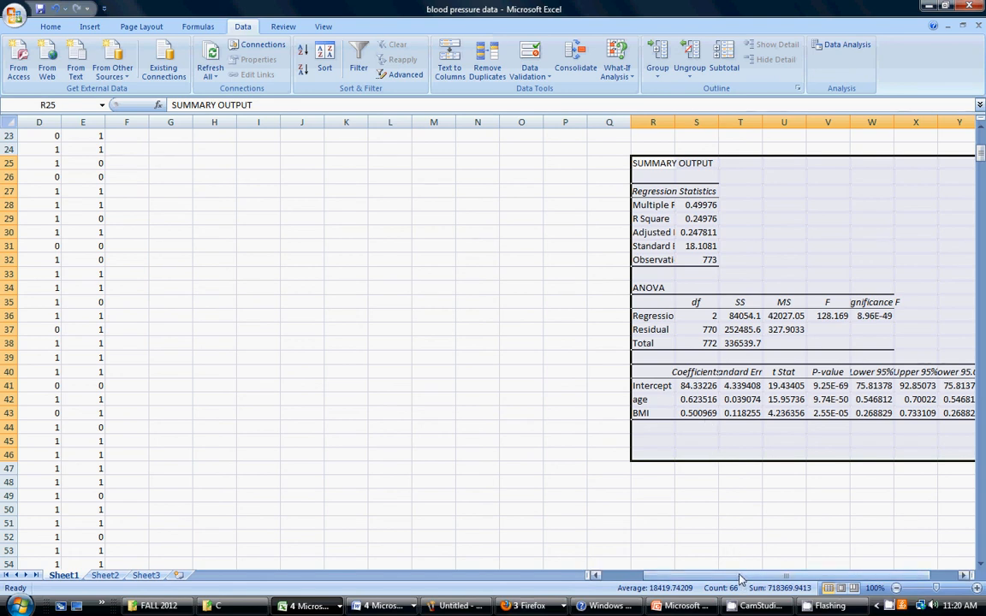
left_click_drag(741, 580, 639, 579)
scroll(363, 433, "up", 7)
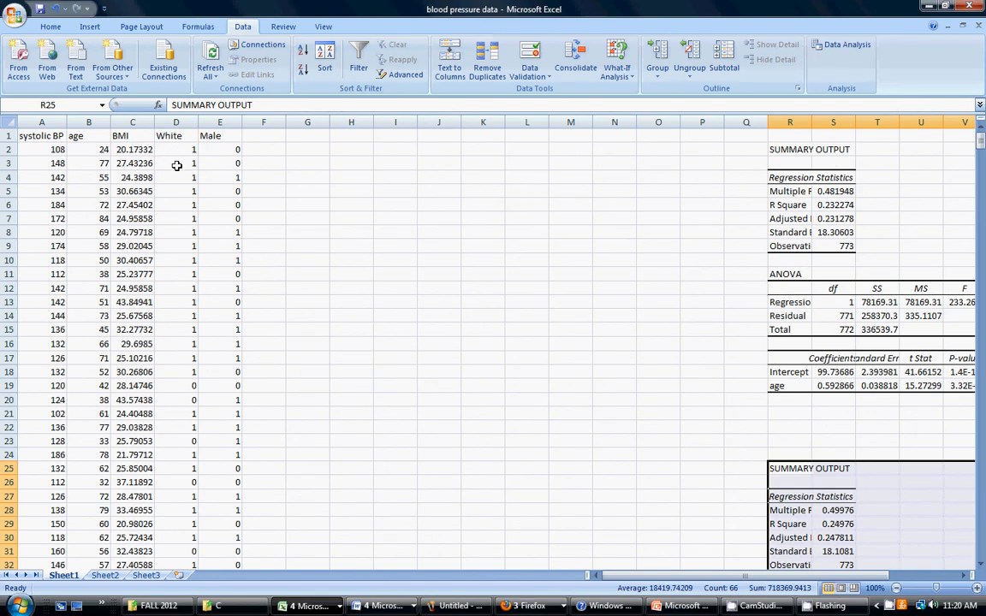
left_click(176, 123)
right_click(177, 125)
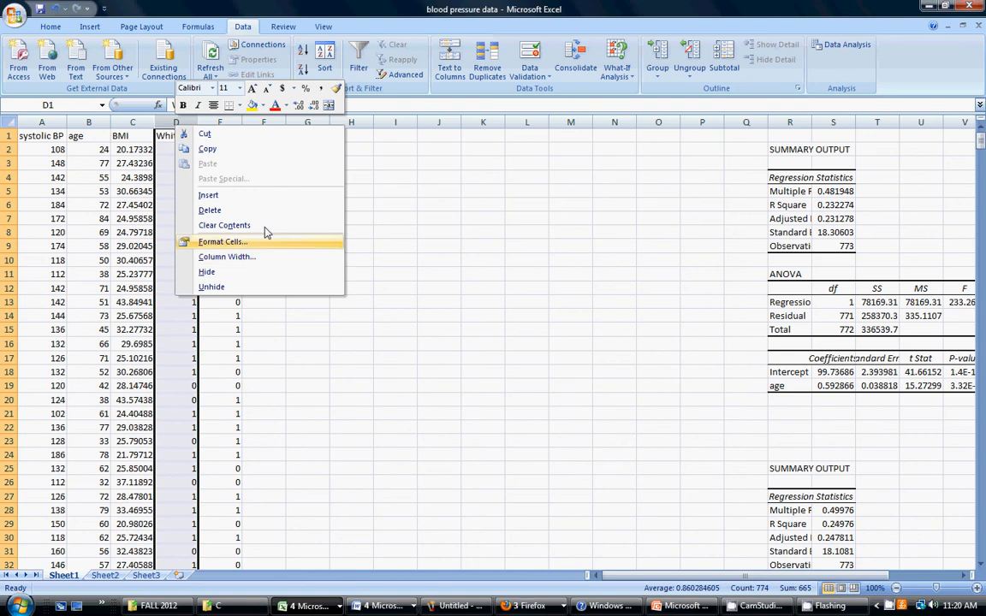
left_click(385, 177)
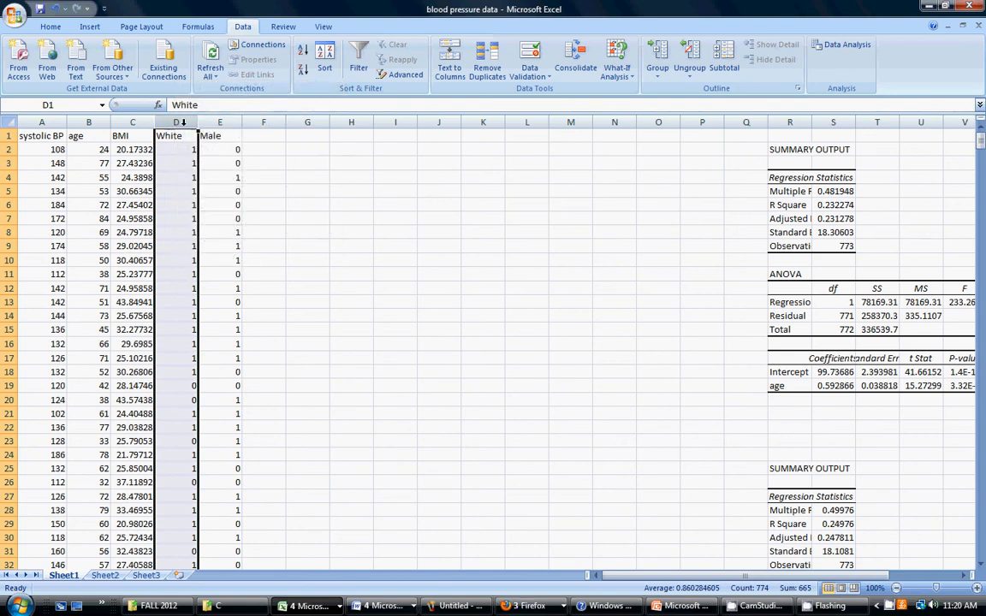
right_click(182, 122)
left_click(205, 193)
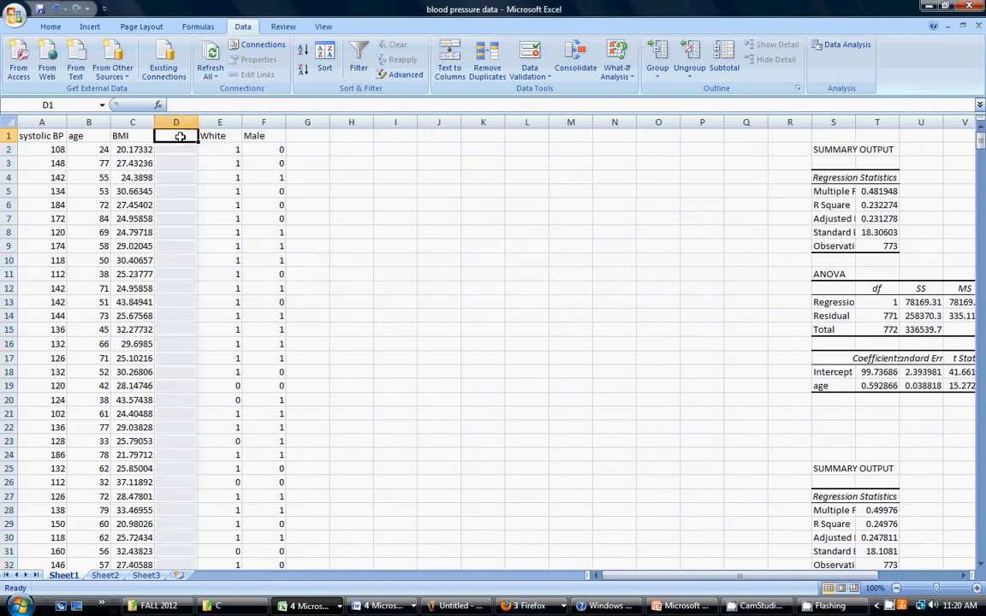
Head the new column BMI2 and compute the squared BMI in D2 with the formula =C2^2.
left_click(179, 136)
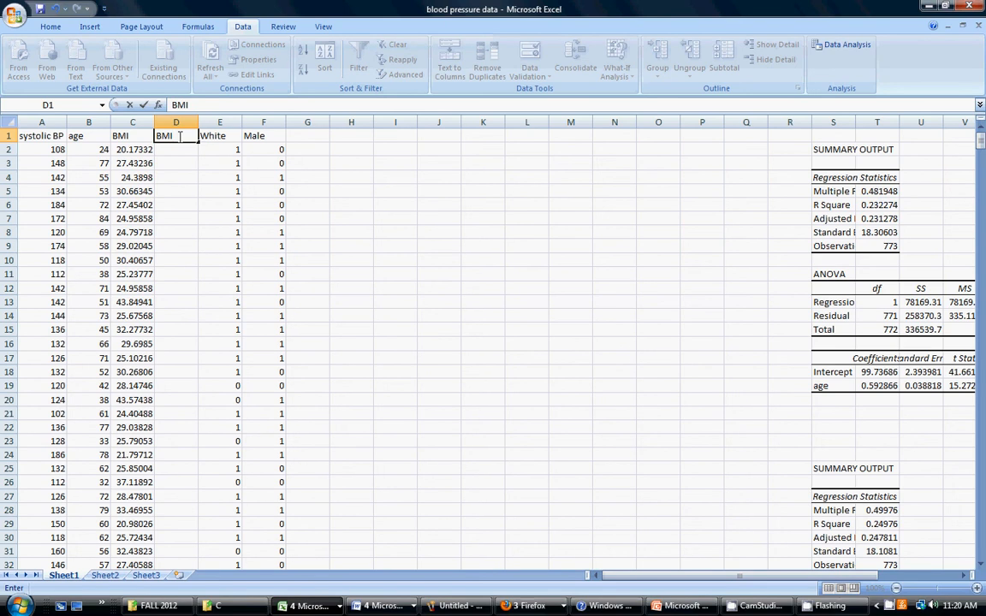
key("Return")
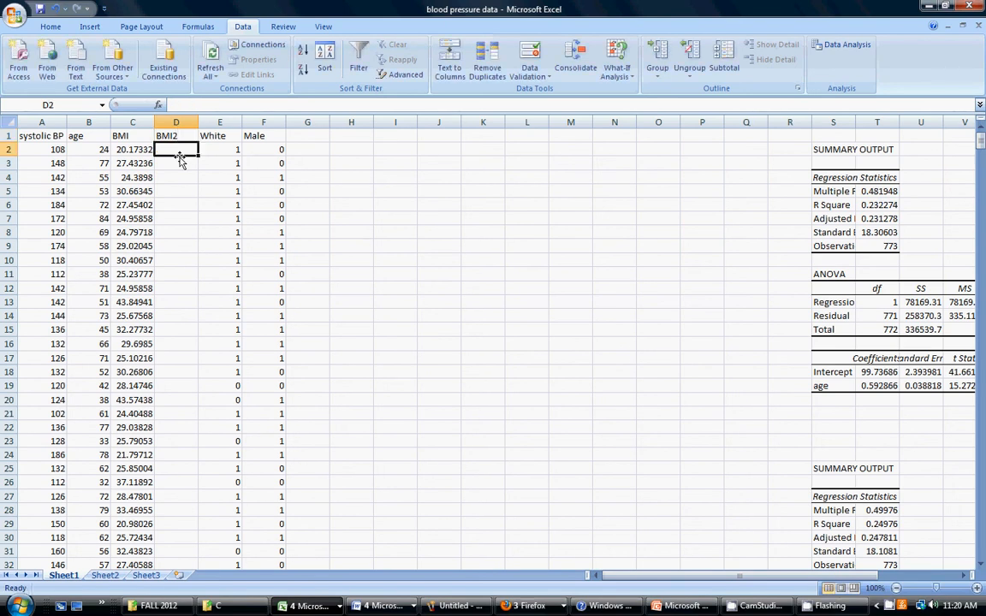
type("=")
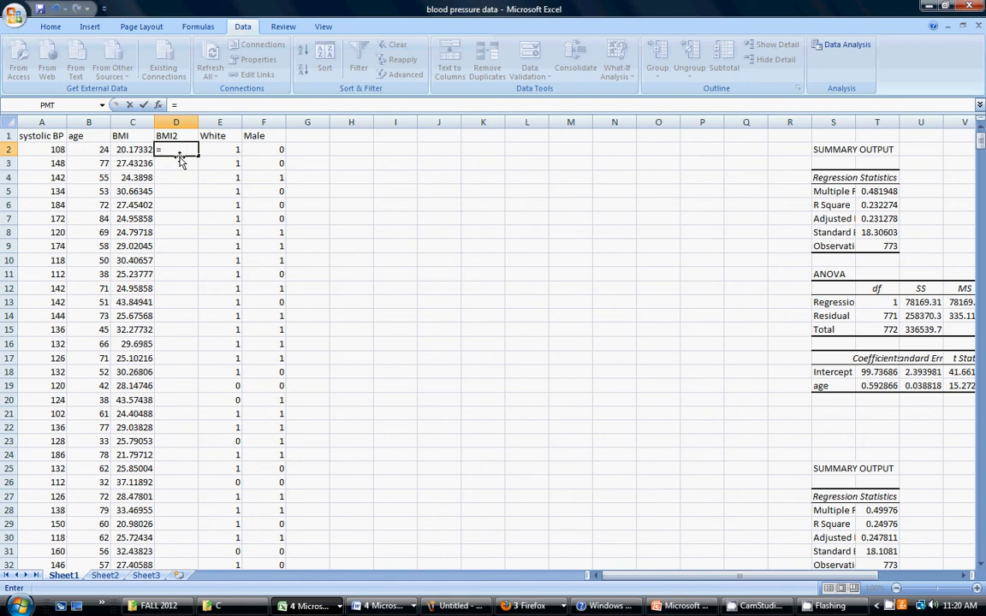
key("Left")
type("^2")
key("Return")
key("Up")
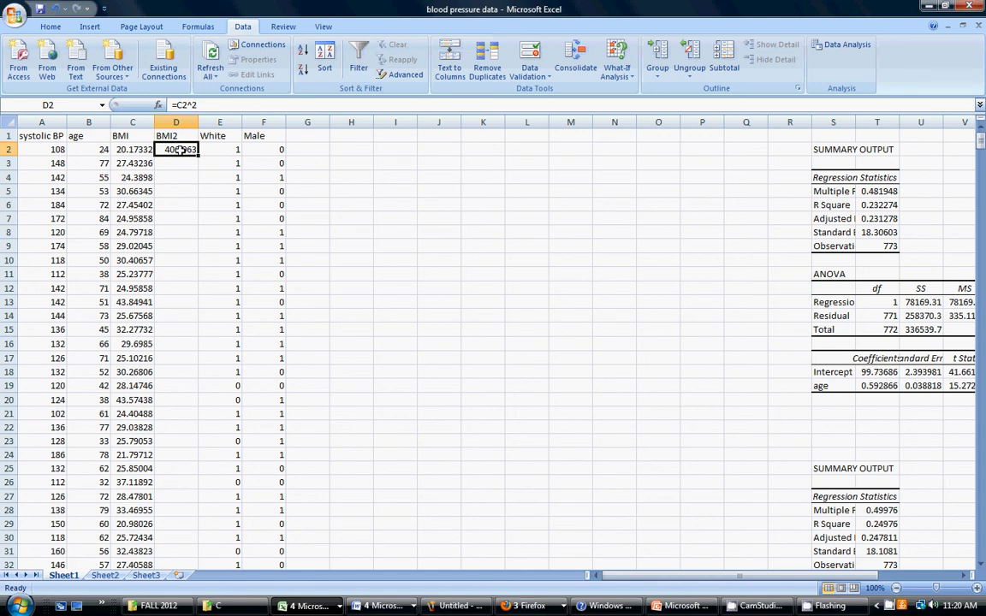
Copy the squared BMI formula from D2 into cells D3 through D774.
left_click(51, 25)
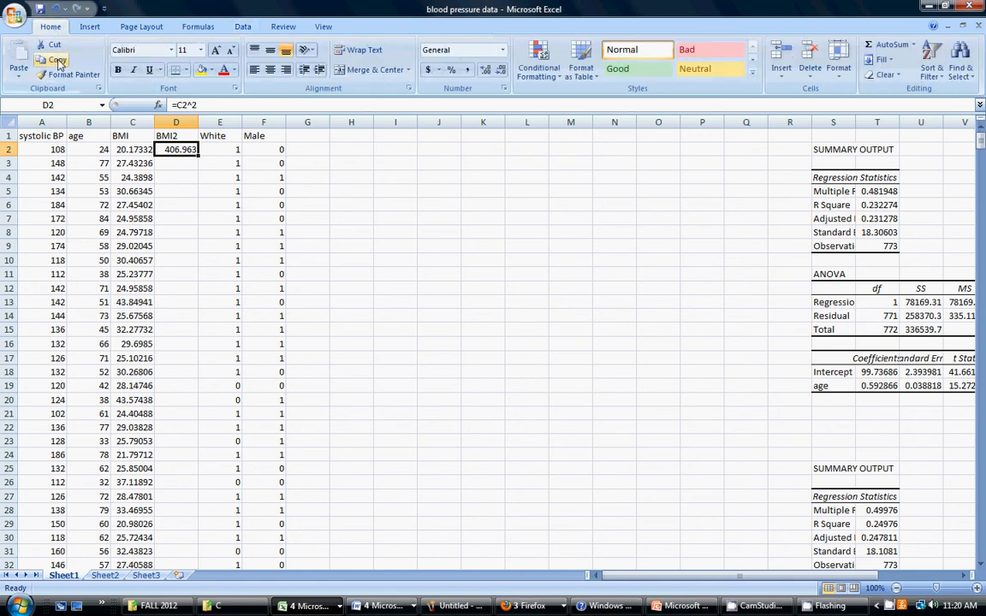
left_click(58, 61)
mouse_move(176, 162)
left_mouse_down()
mouse_move(190, 611)
mouse_move(173, 72)
mouse_move(182, 154)
left_mouse_up()
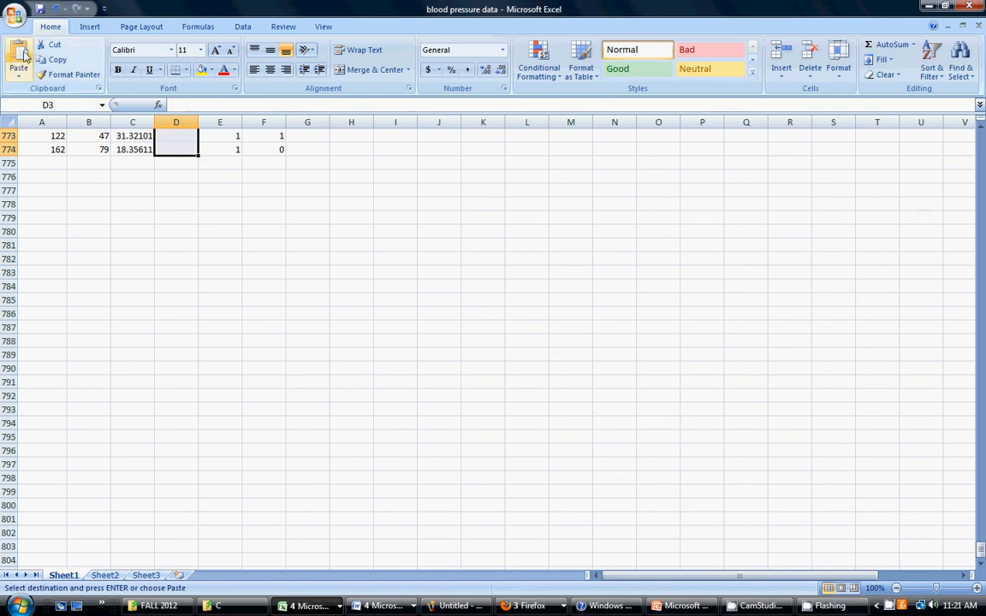
left_click(24, 54)
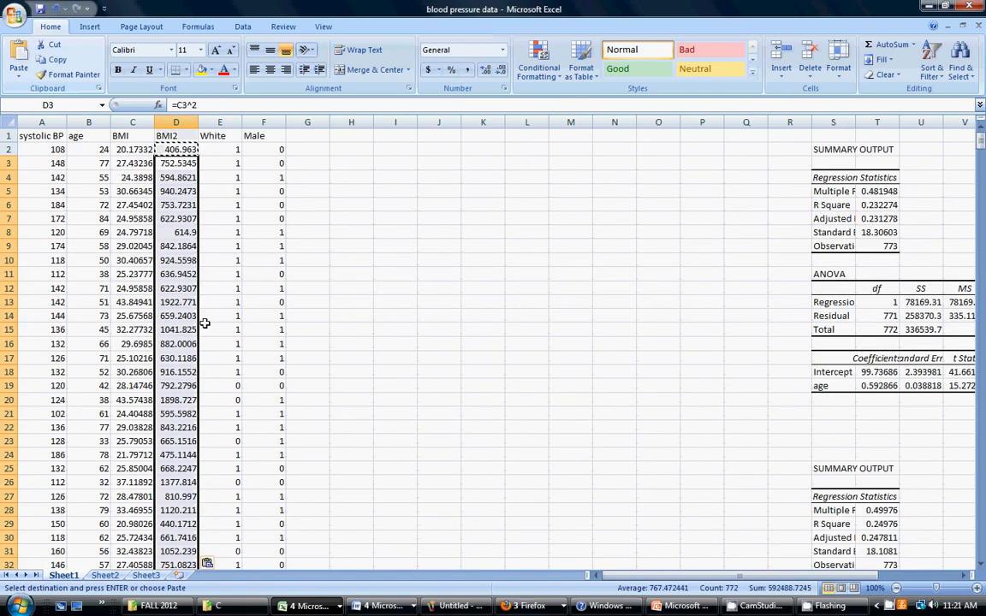
Start a new regression analysis with the input X range extended to B1:D774, covering age, BMI and BMI2.
left_click(440, 163)
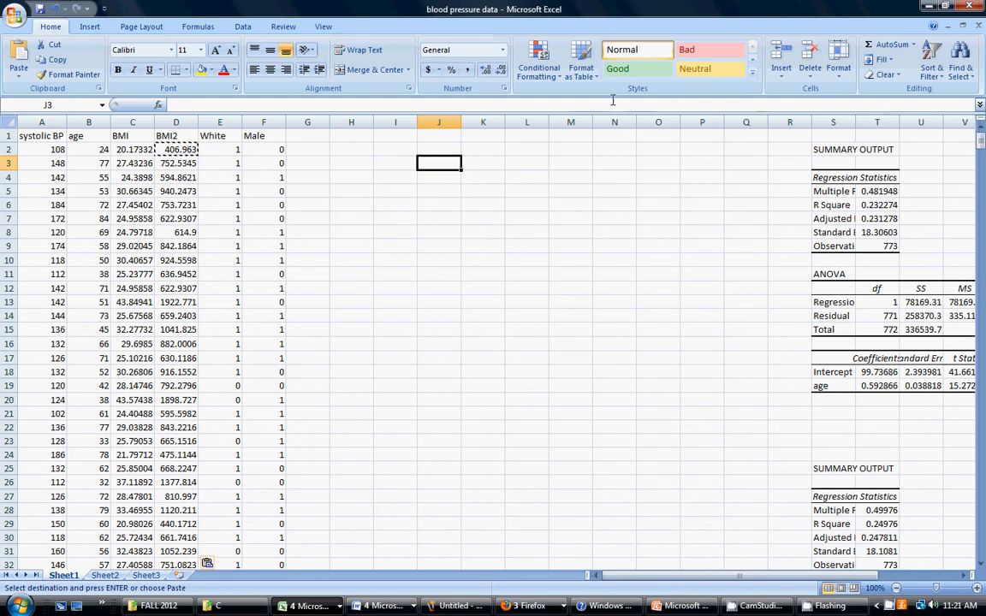
left_click(240, 29)
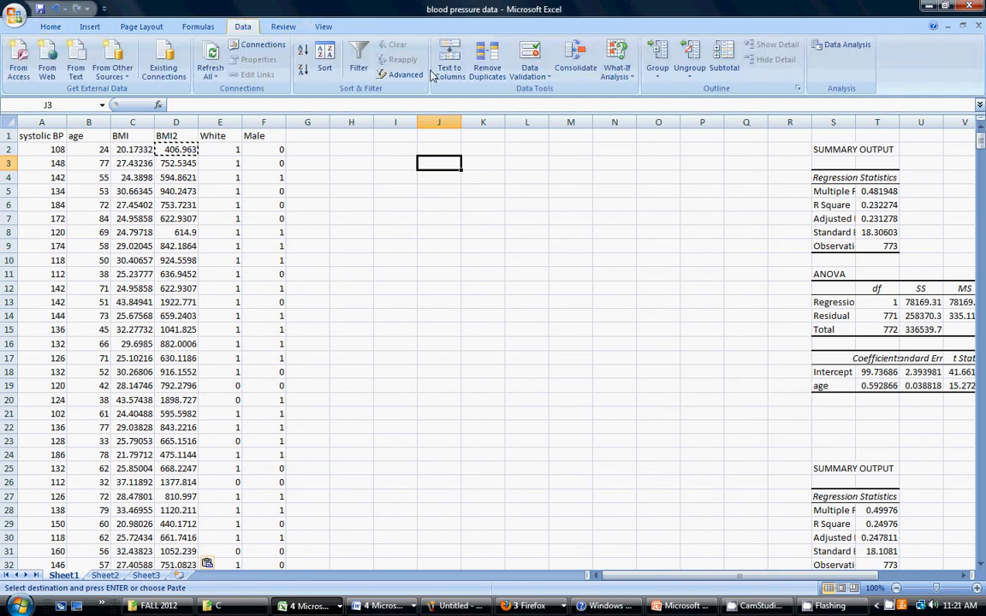
left_click(843, 44)
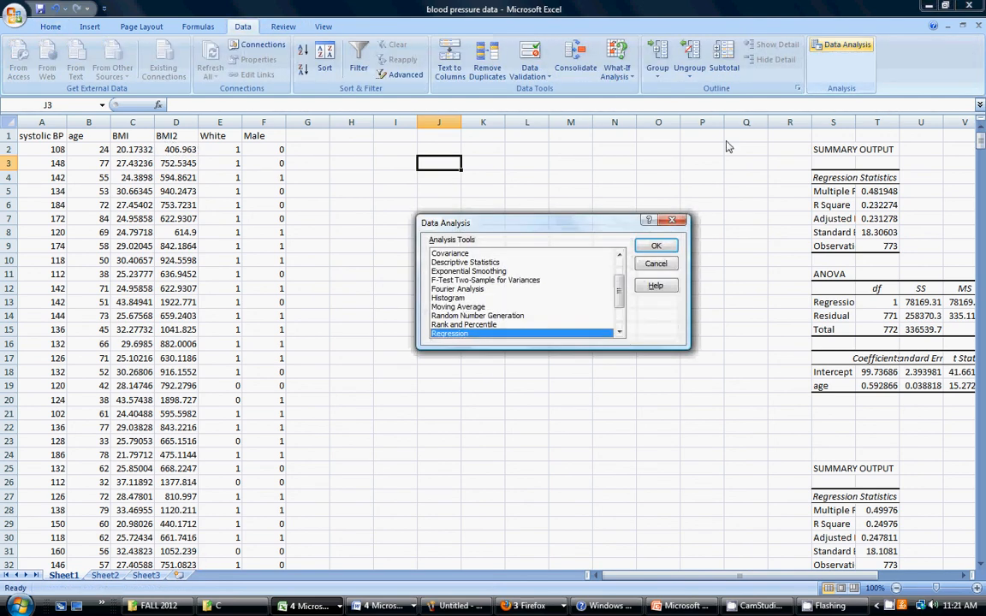
left_click(655, 245)
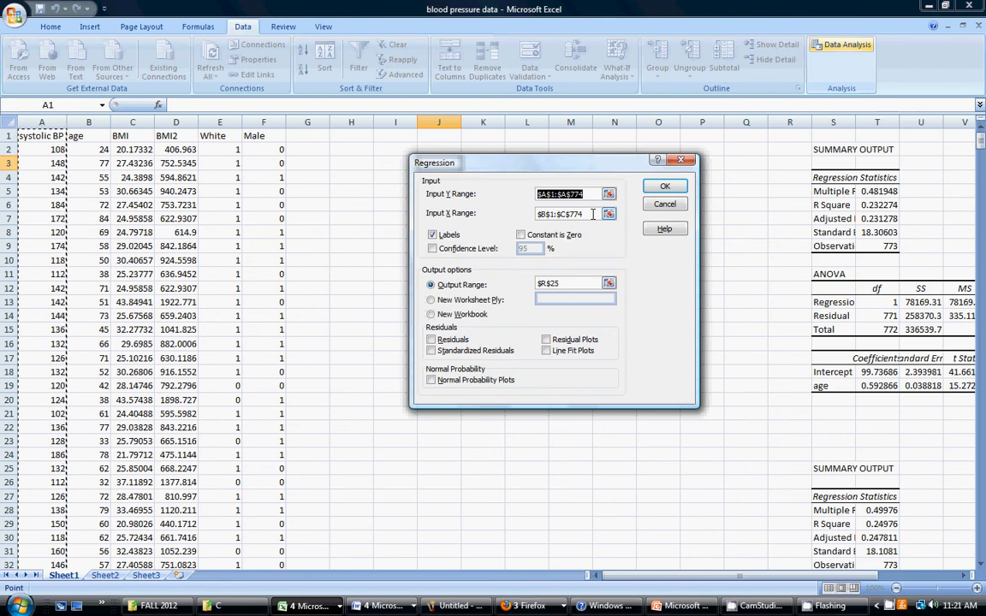
left_click(592, 214)
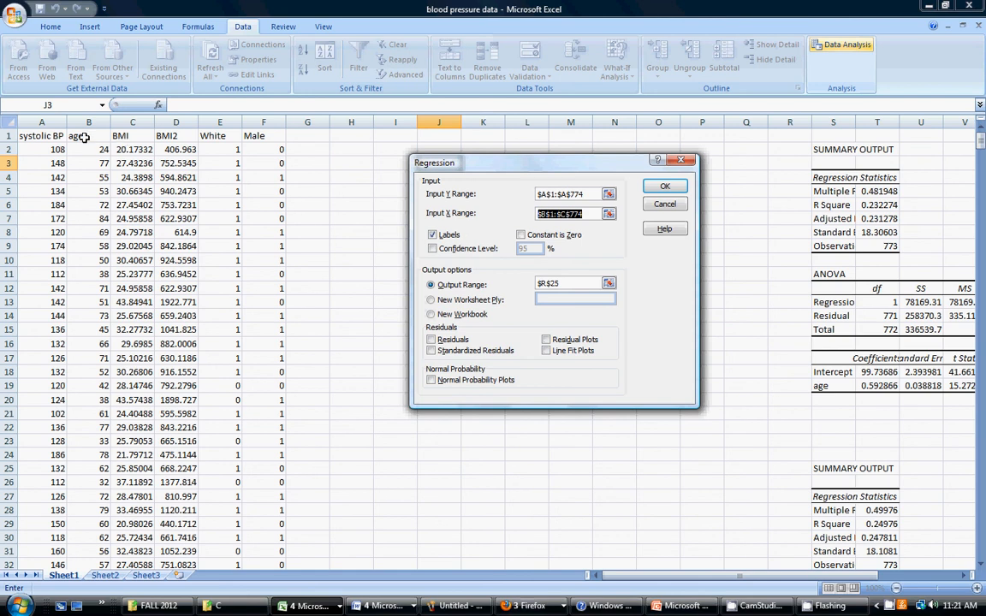
left_click_drag(84, 137, 181, 544)
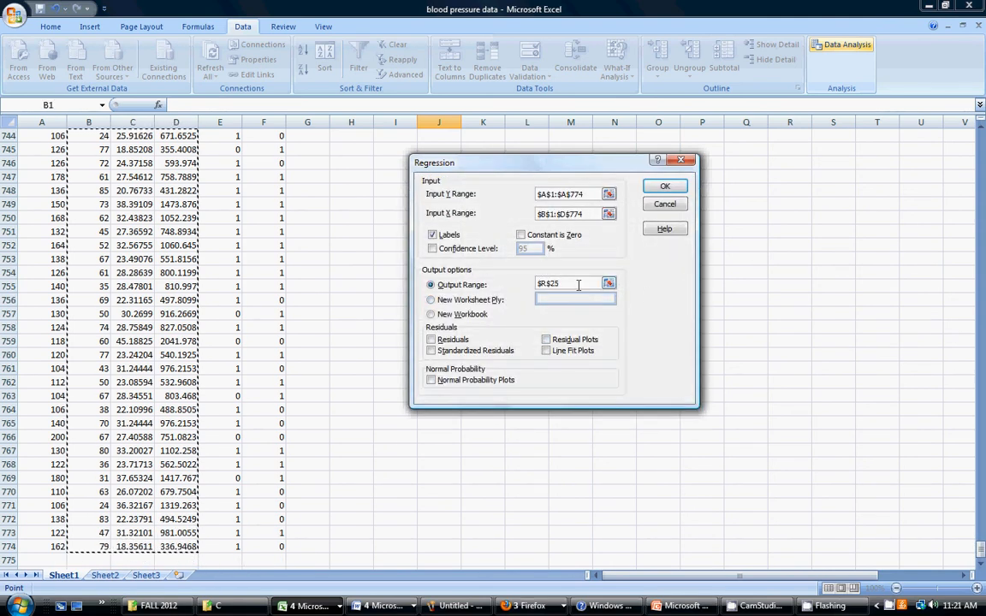
Set the regression's output range to cell S48, run it and bring the full summary output into view.
left_click_drag(578, 284, 538, 283)
left_click(830, 454)
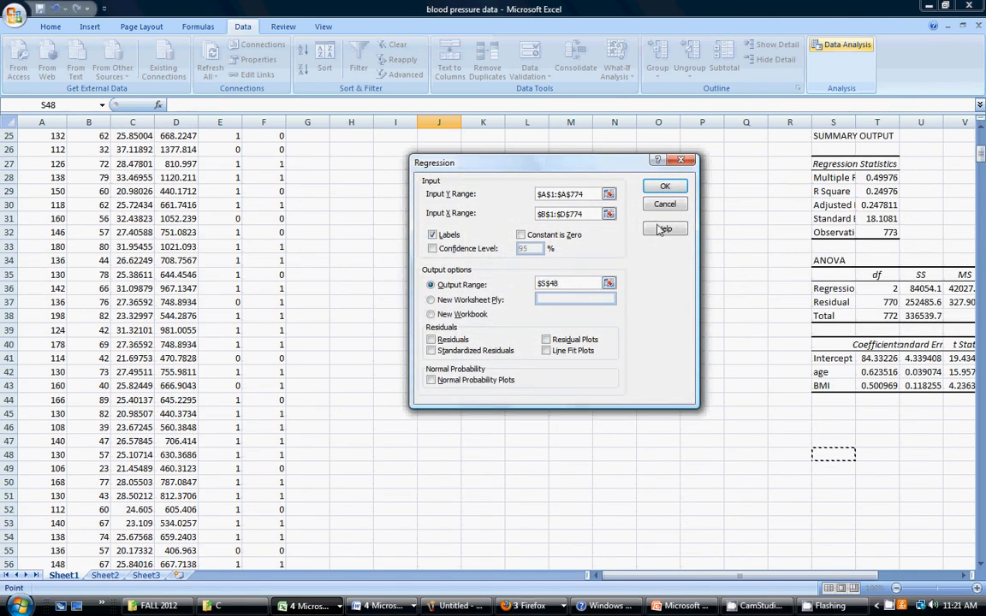
left_click(665, 186)
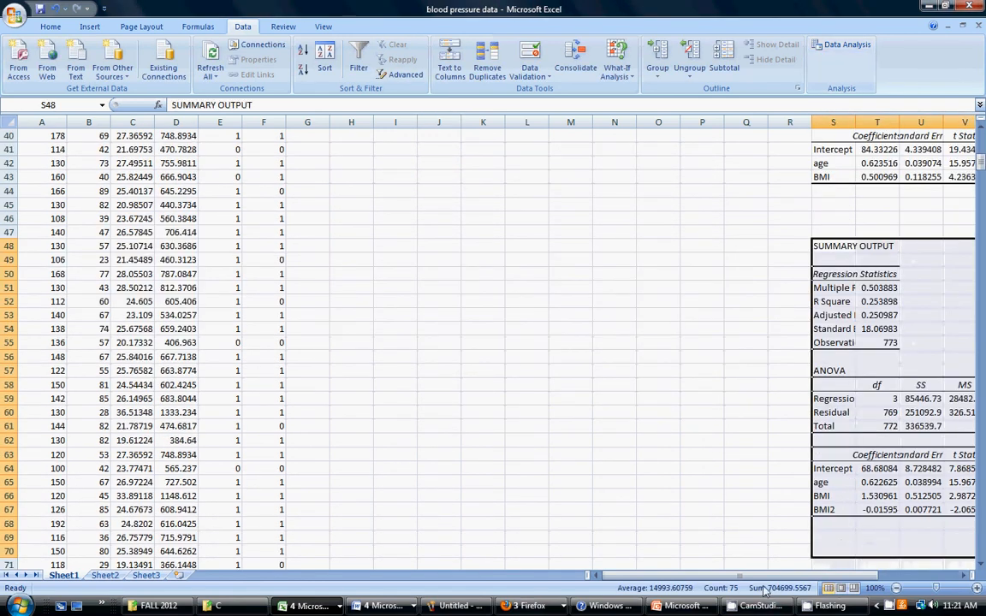
left_click_drag(710, 575, 818, 578)
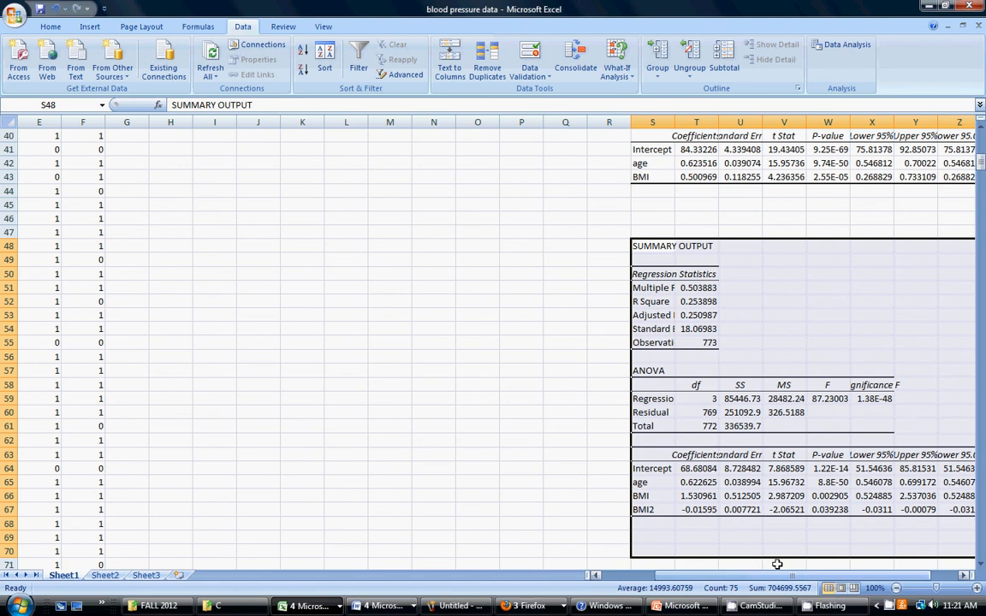